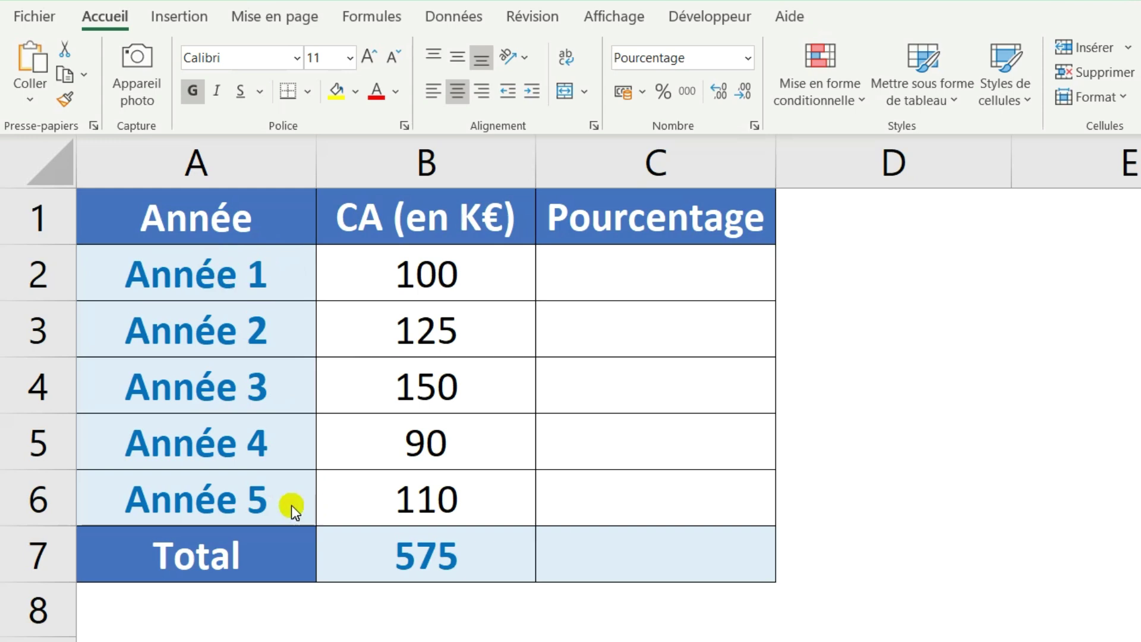
Enter =B2/$B$7 in C2 so Année 1 shows its 17,39% share of total revenue.
left_click(642, 279)
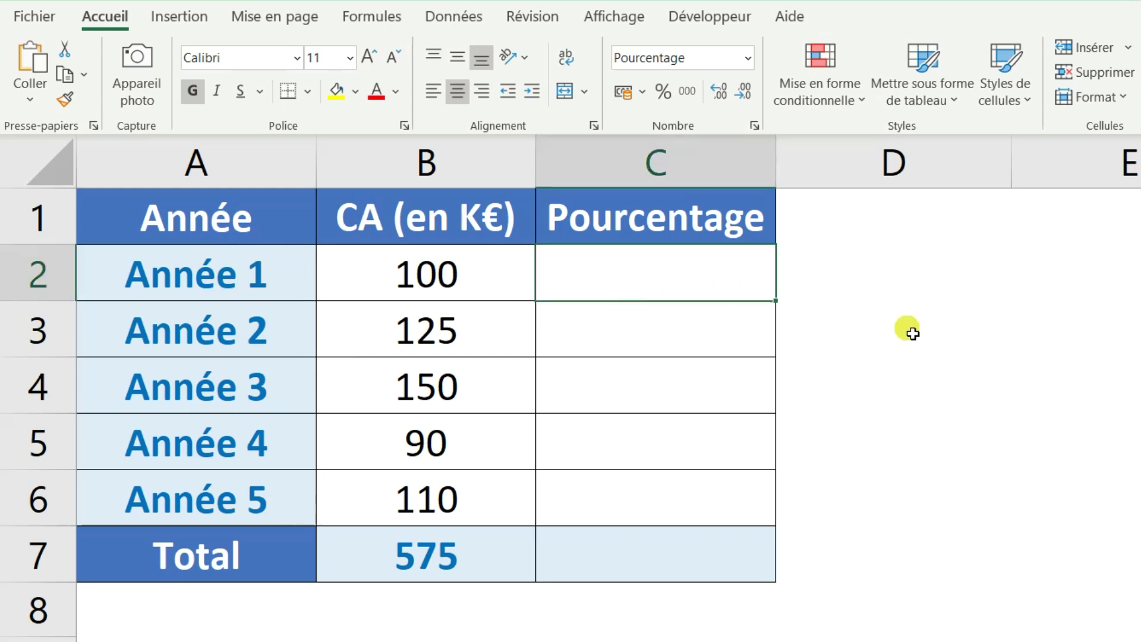
left_click(637, 261)
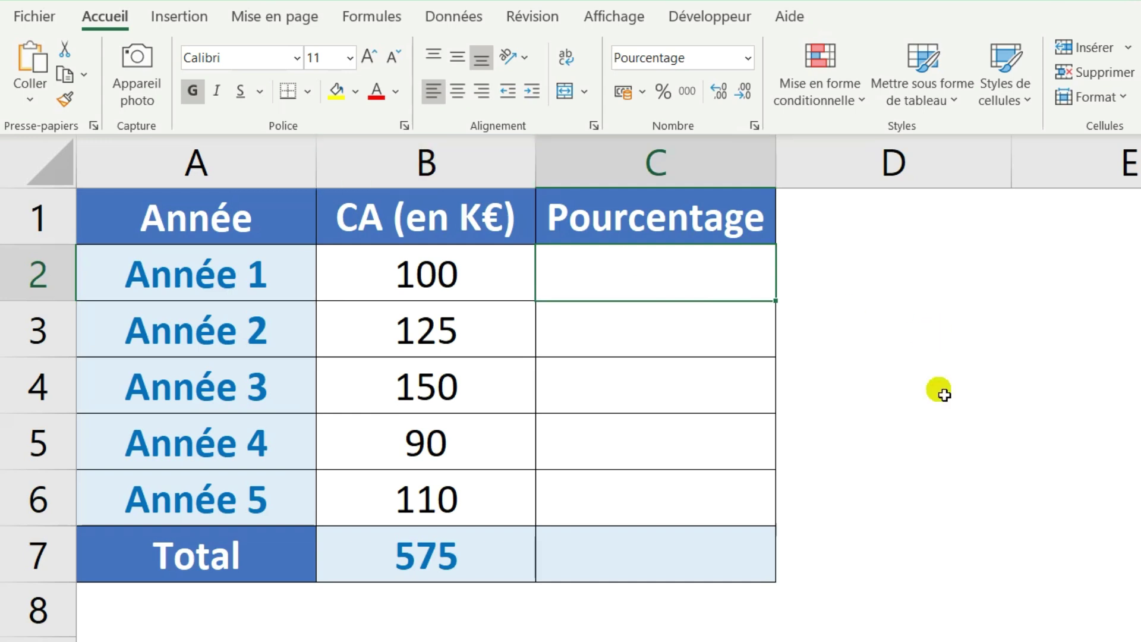
type("=")
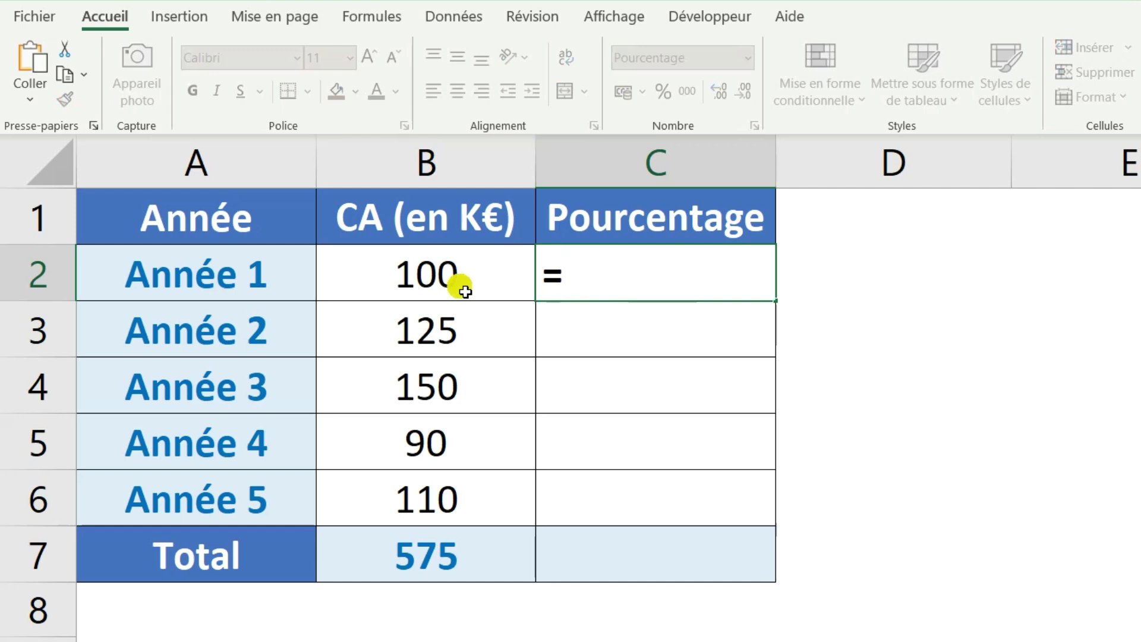
left_click(499, 290)
type("/")
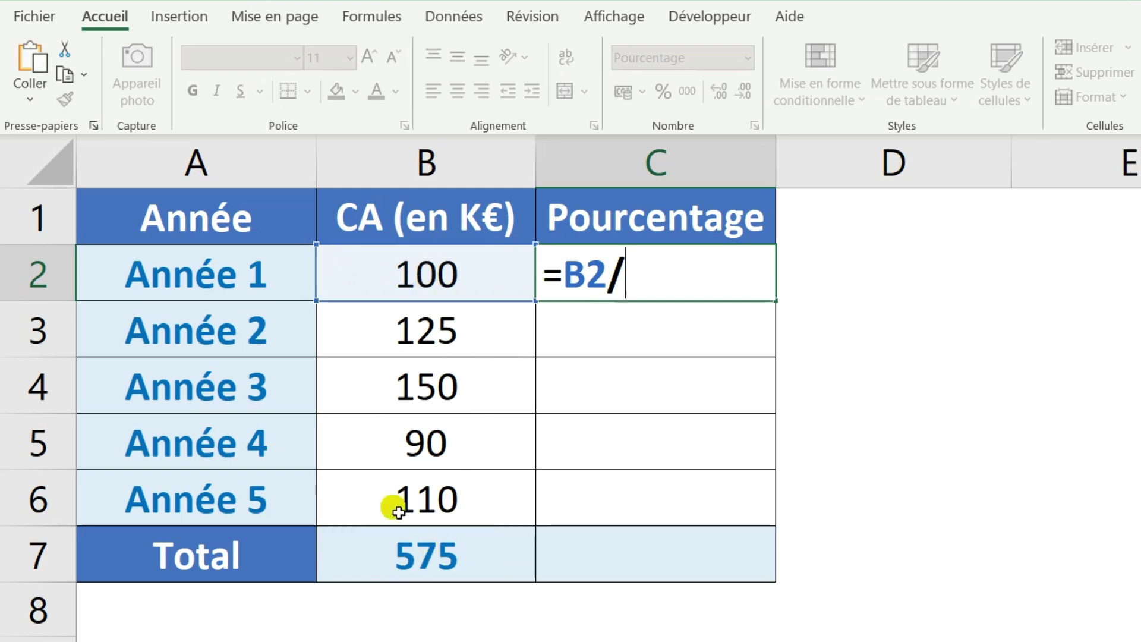
left_click(442, 565)
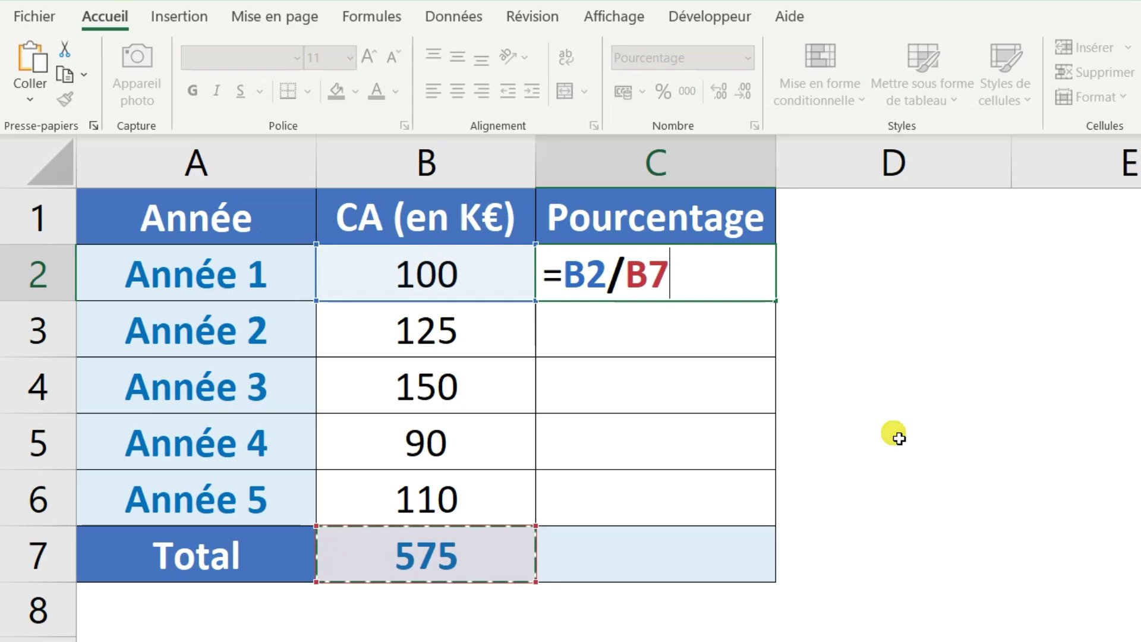
key("F4")
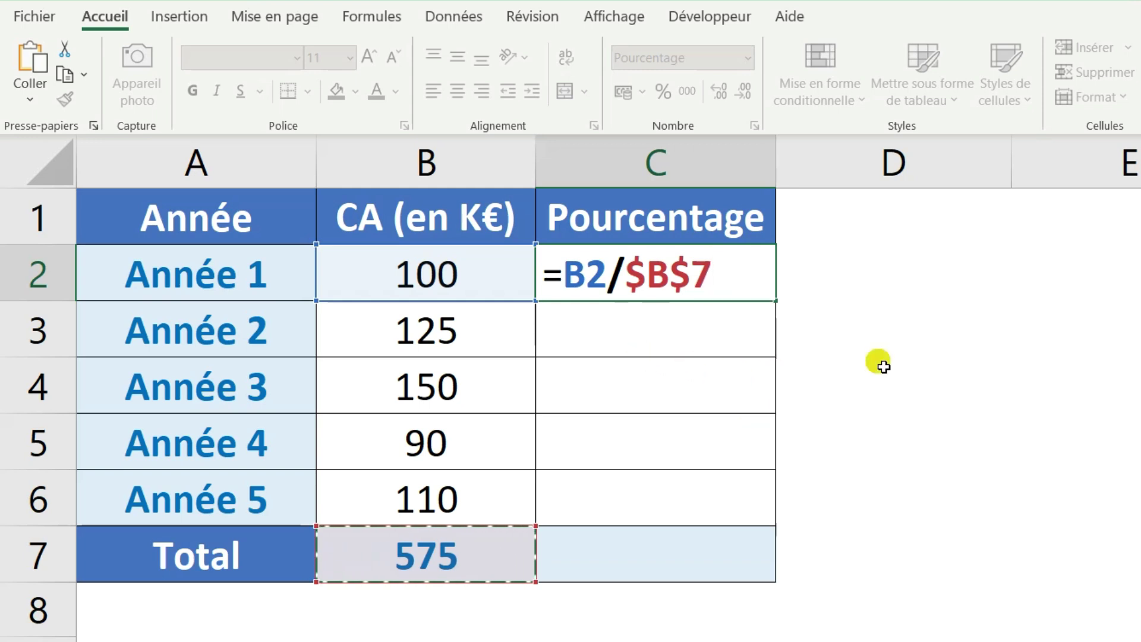
key("Return")
left_click(652, 266)
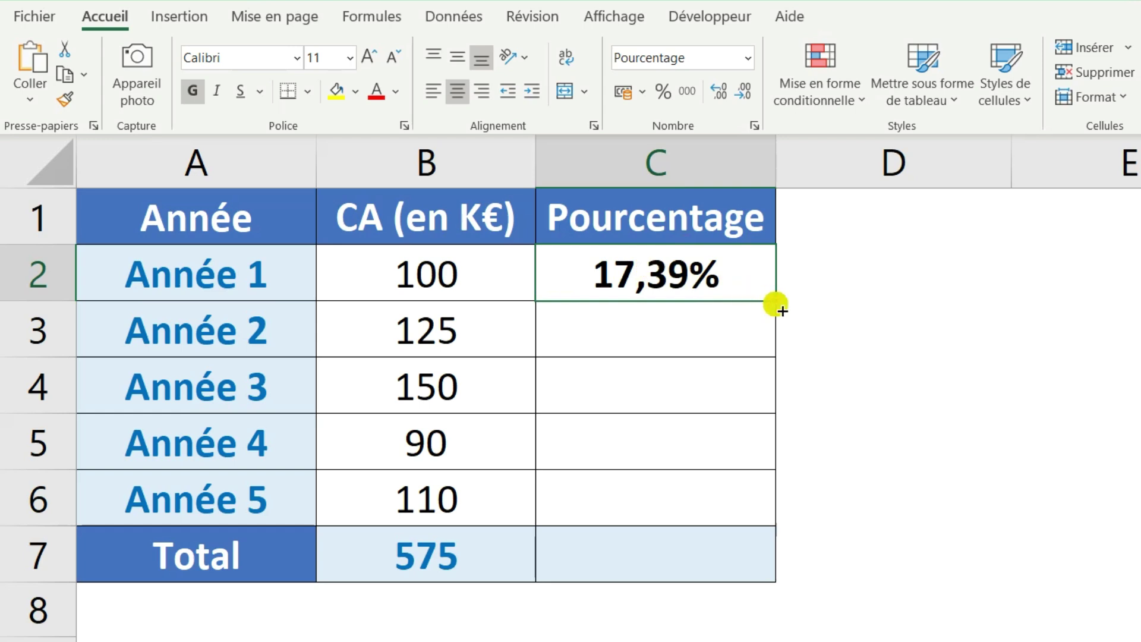
Copy C2's percentage formula down to Année 5 with the fill handle, then reselect C2 alone.
double_click(776, 304)
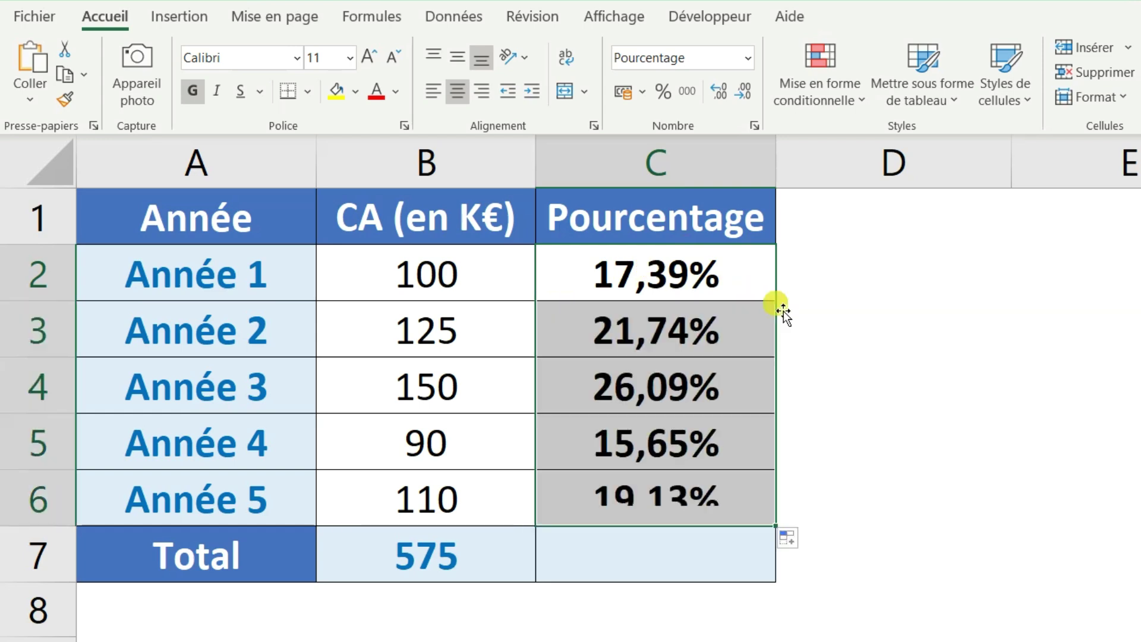
left_click(705, 291)
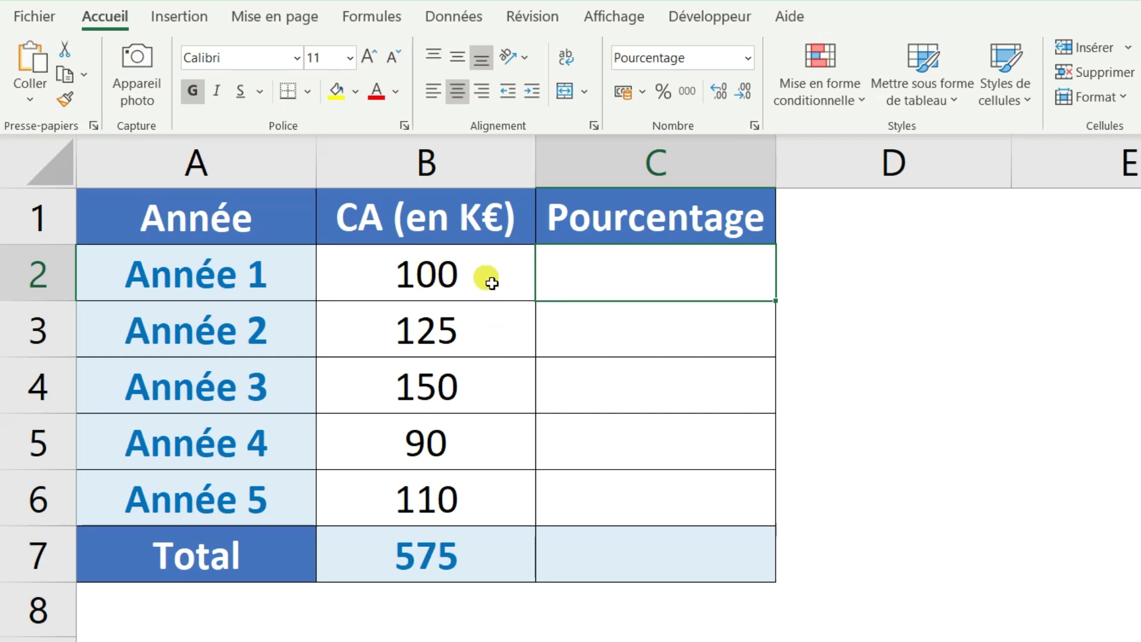
Apply Quick Analysis % du total to revenues B2:B6, filling column C with 17,39% to 19,13%.
left_click_drag(490, 282, 483, 497)
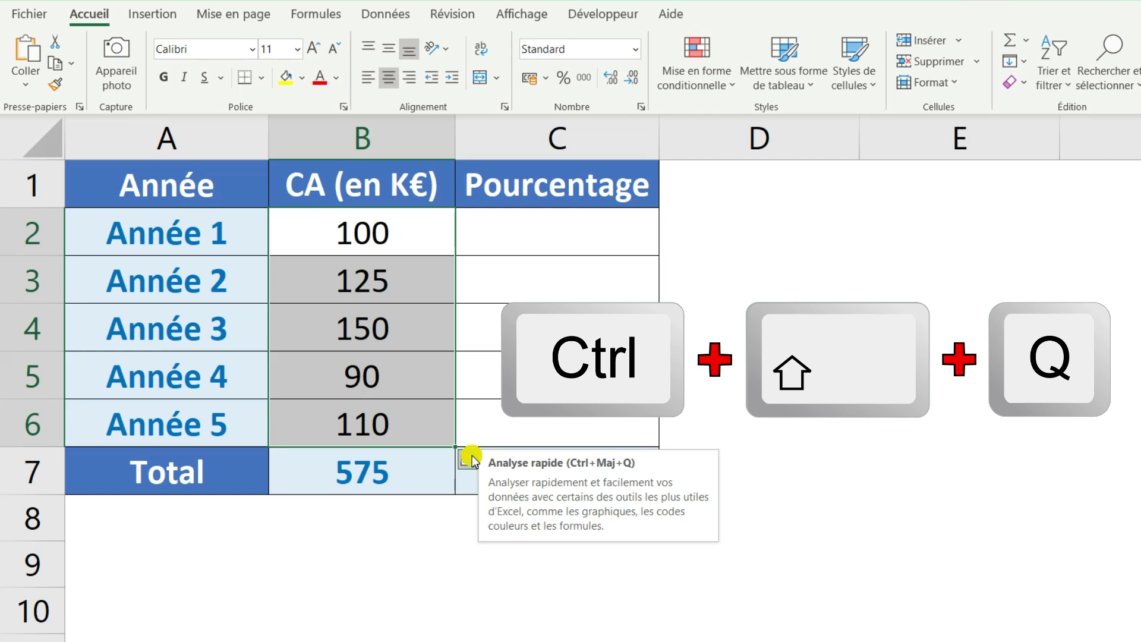
left_click(469, 458)
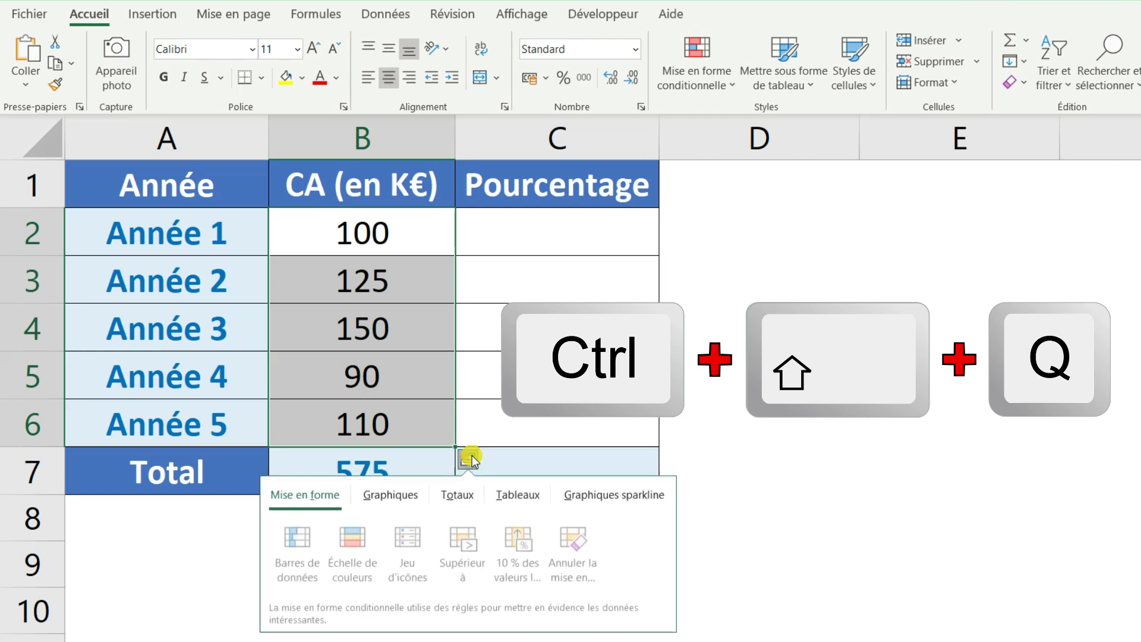
left_click(466, 497)
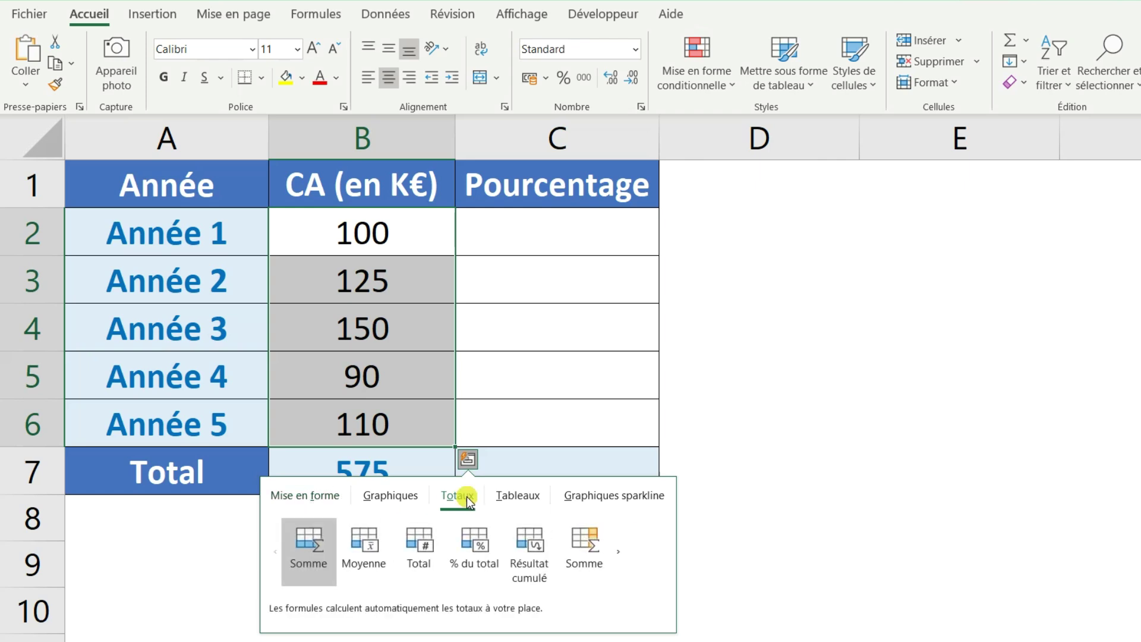
left_click(619, 548)
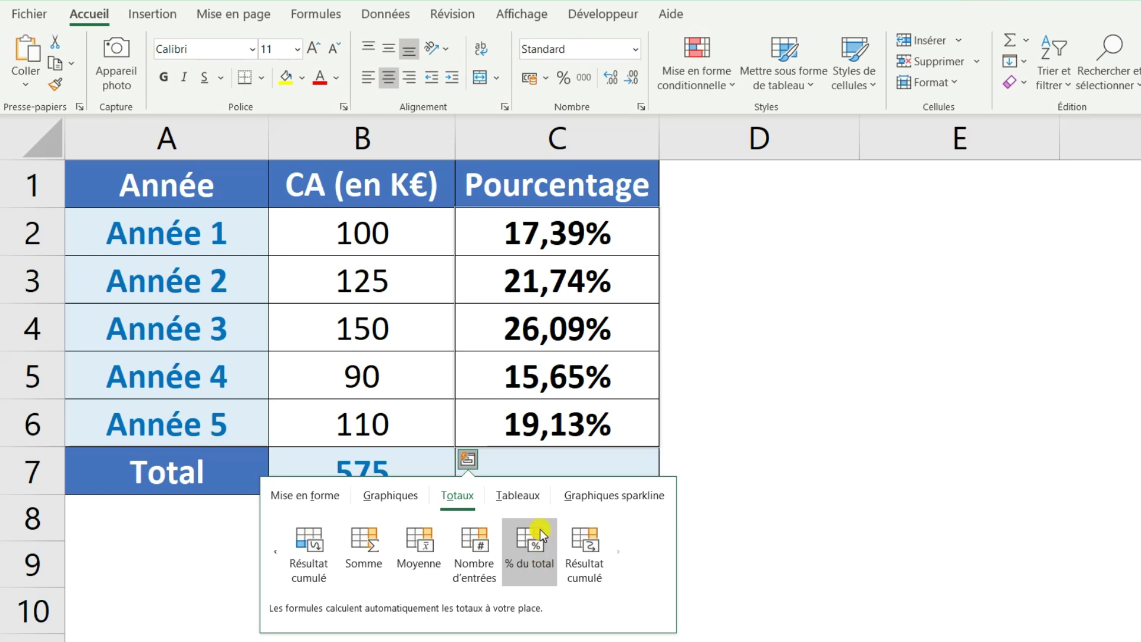
left_click(537, 557)
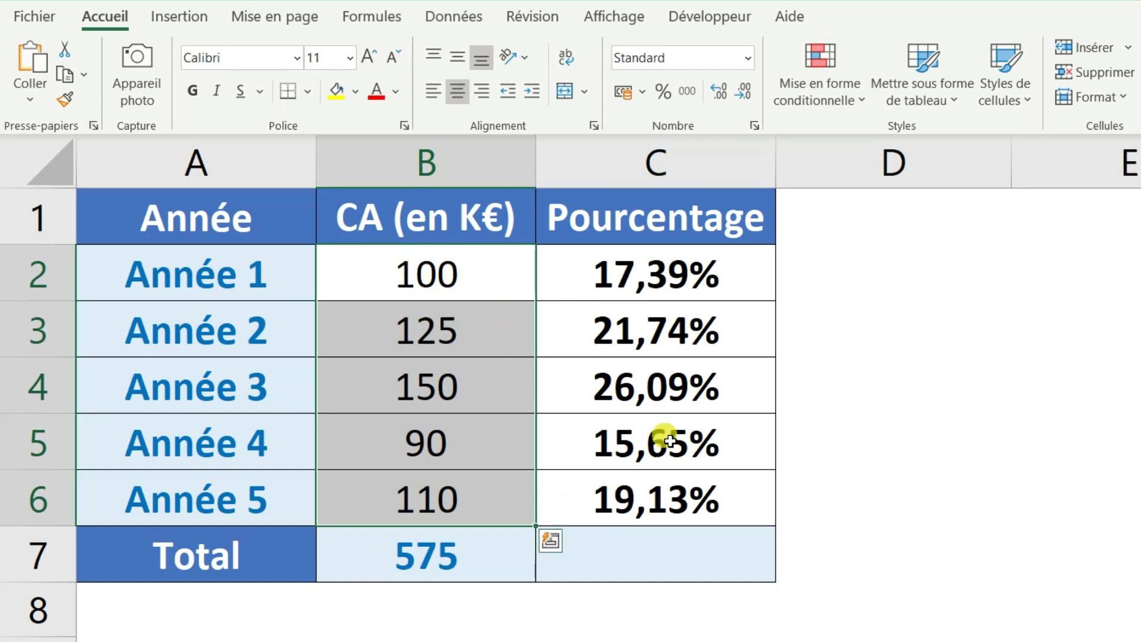
double_click(689, 286)
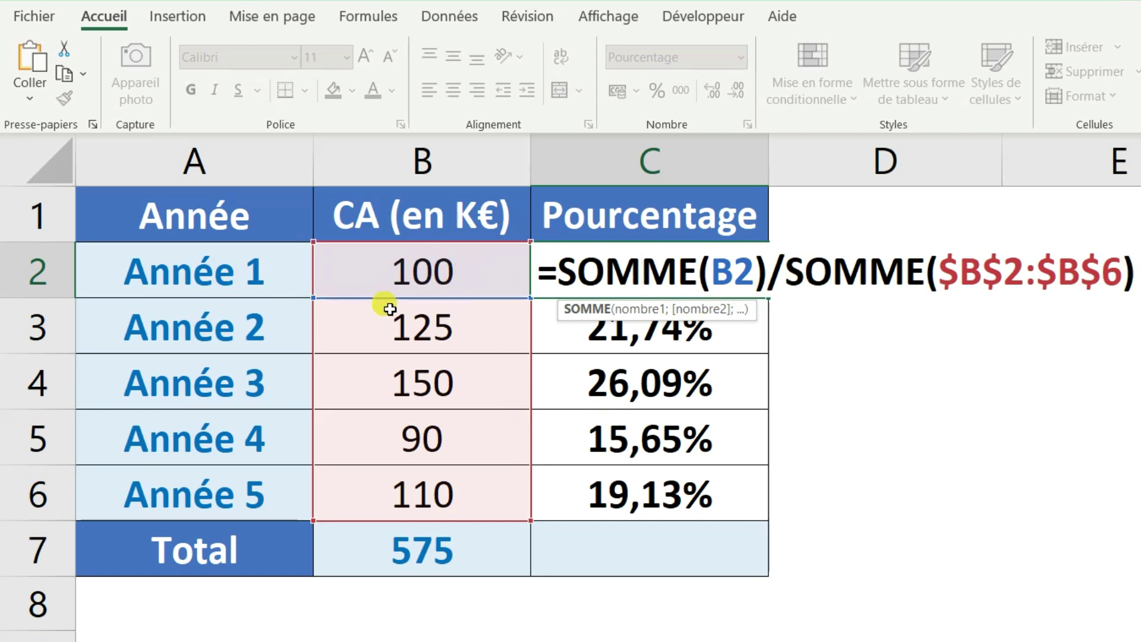
key("Return")
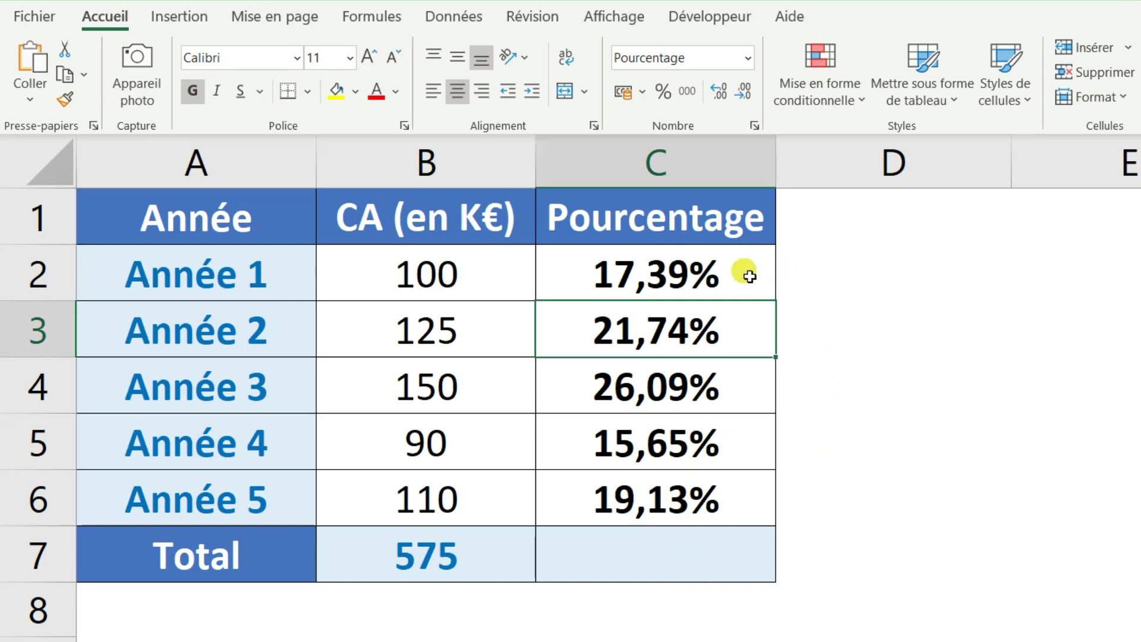
Sum percentages C2:C6 with Quick Analysis Somme so the Total row C7 shows 100%.
left_click_drag(705, 271, 705, 495)
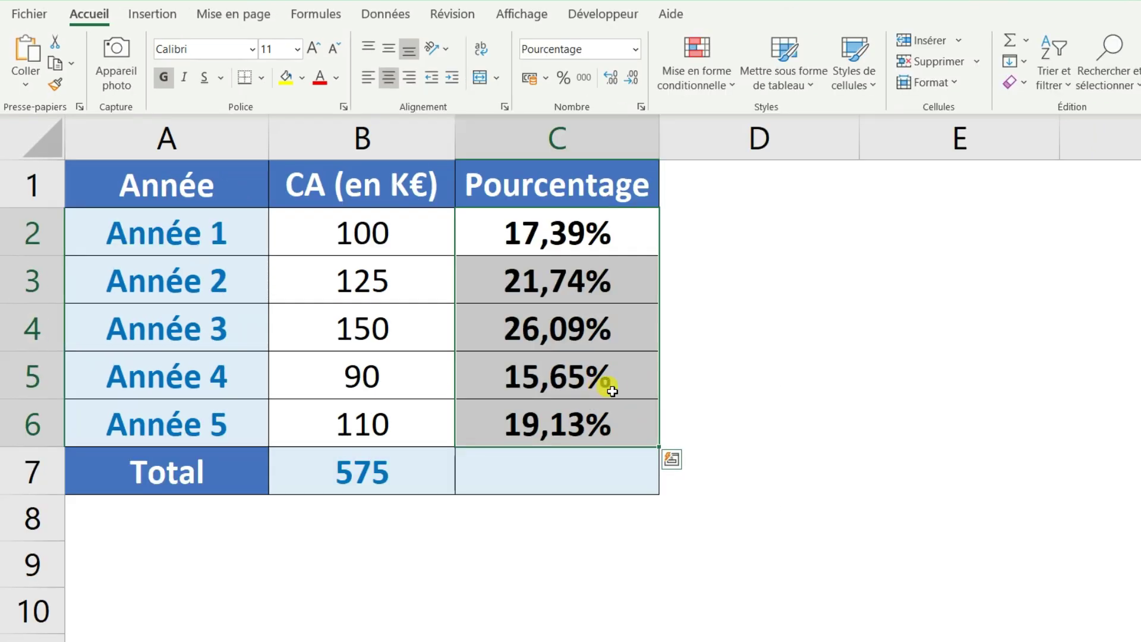
left_click(673, 461)
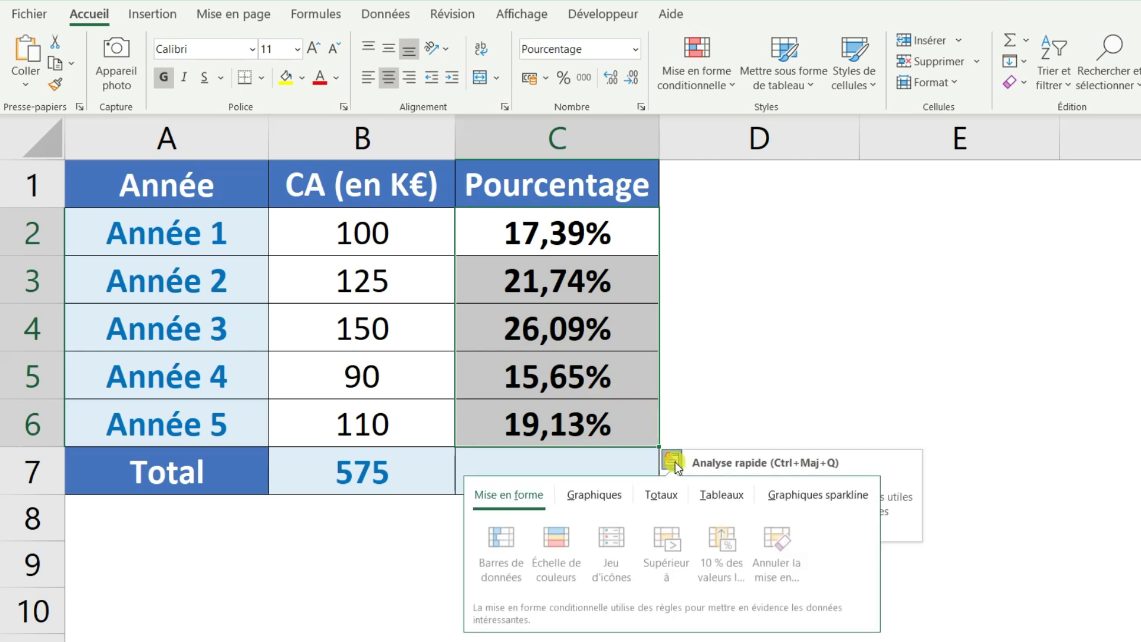
left_click(663, 500)
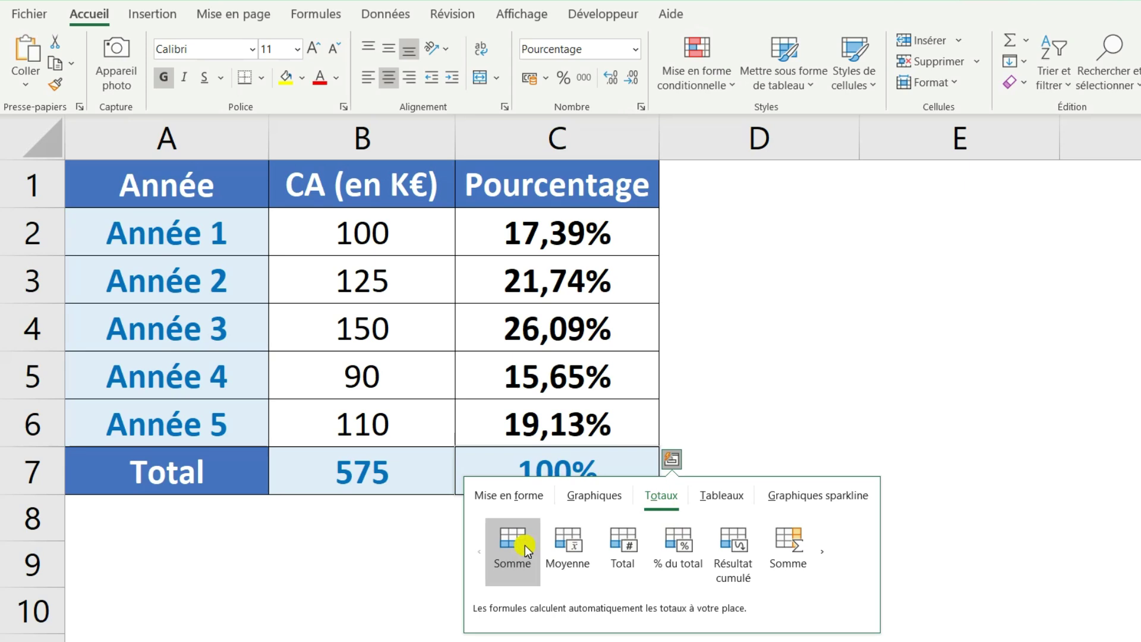
left_click(525, 544)
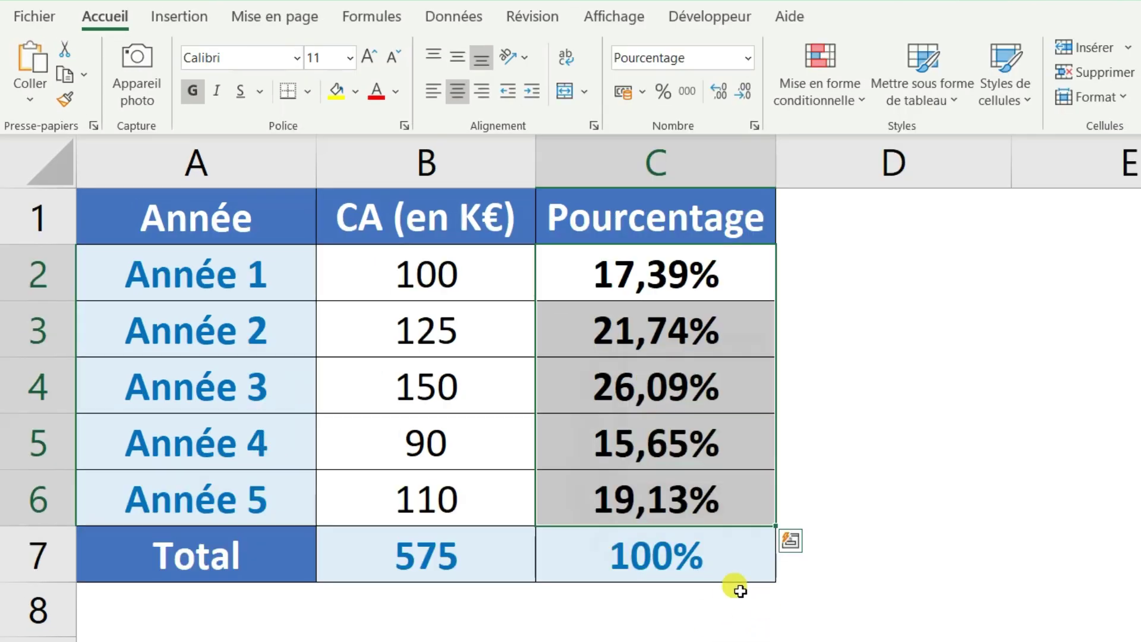
left_click(708, 570)
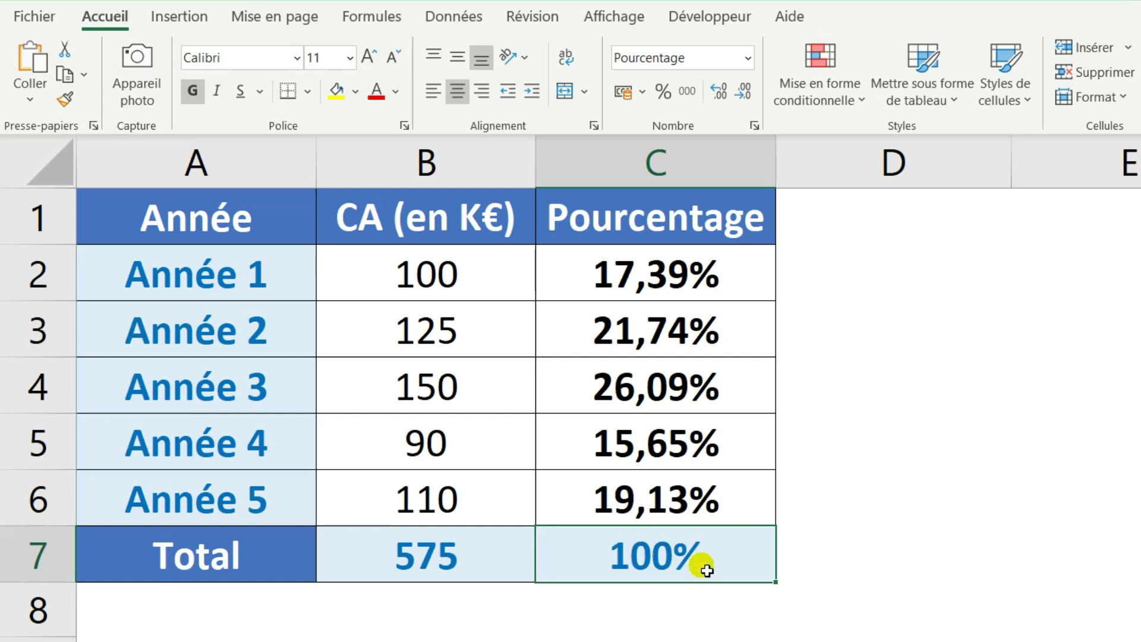